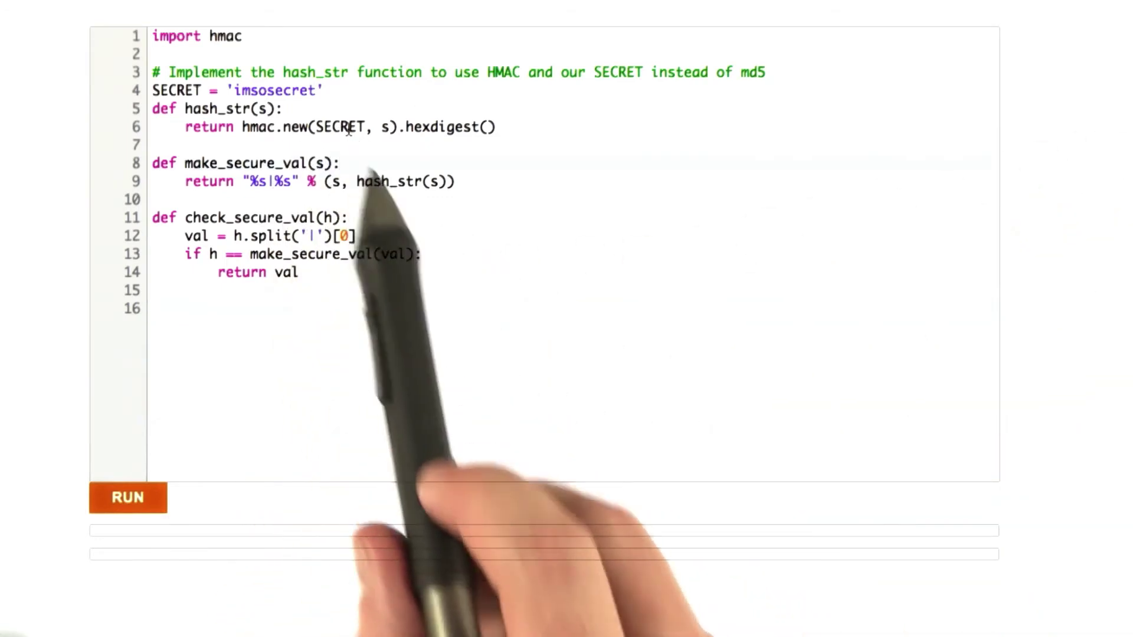
Add print make_secure_val("test!!") on line 16 and run it to output test!! with its HMAC hash.
{"action": "left_click", "coordinate": [388, 154]}
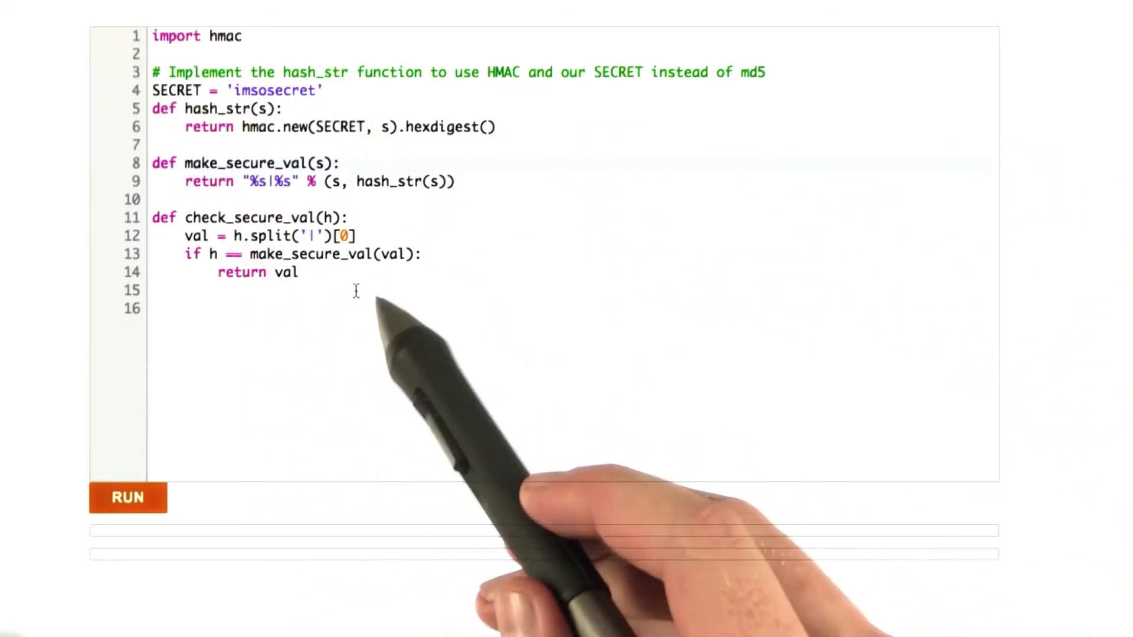
{"action": "left_click", "coordinate": [355, 290]}
{"action": "type", "text": "print make_secure_val(\"test!!\")"}
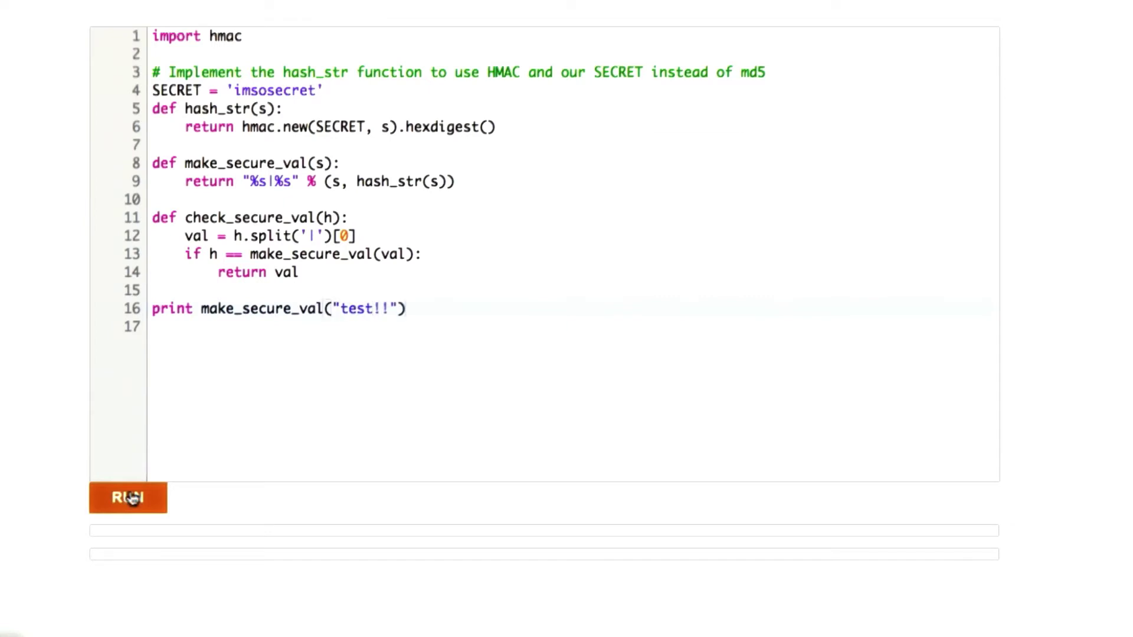
{"action": "left_click", "coordinate": [130, 498]}
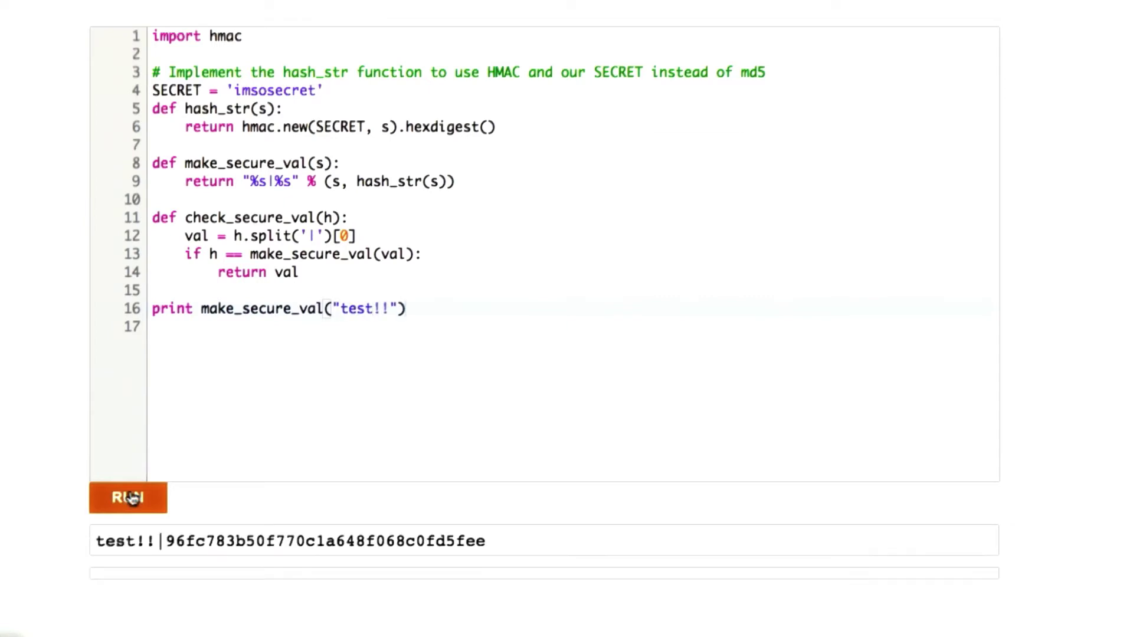